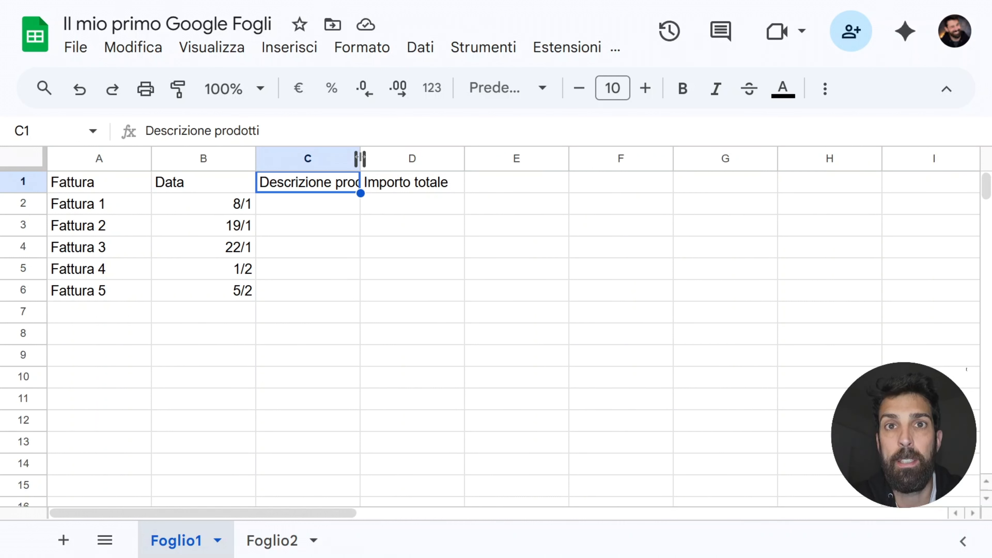
Auto-fit the widths of the Descrizione prodotti and Data columns to their contents.
{"action": "double_click", "coordinate": [360, 159]}
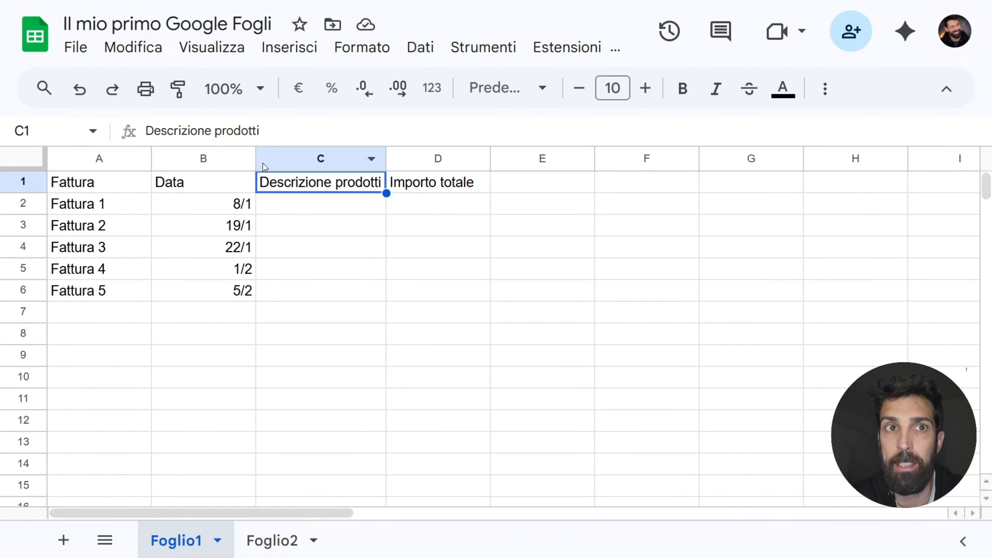
{"action": "double_click", "coordinate": [255, 159]}
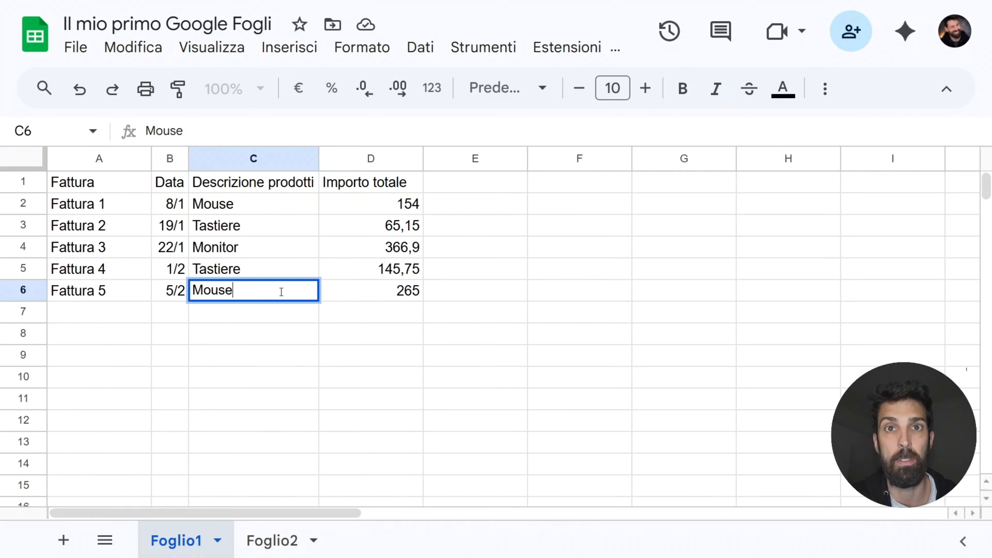
Add "Monitor" on a second line below "Mouse" within cell C6.
{"action": "key", "text": "alt+Return"}
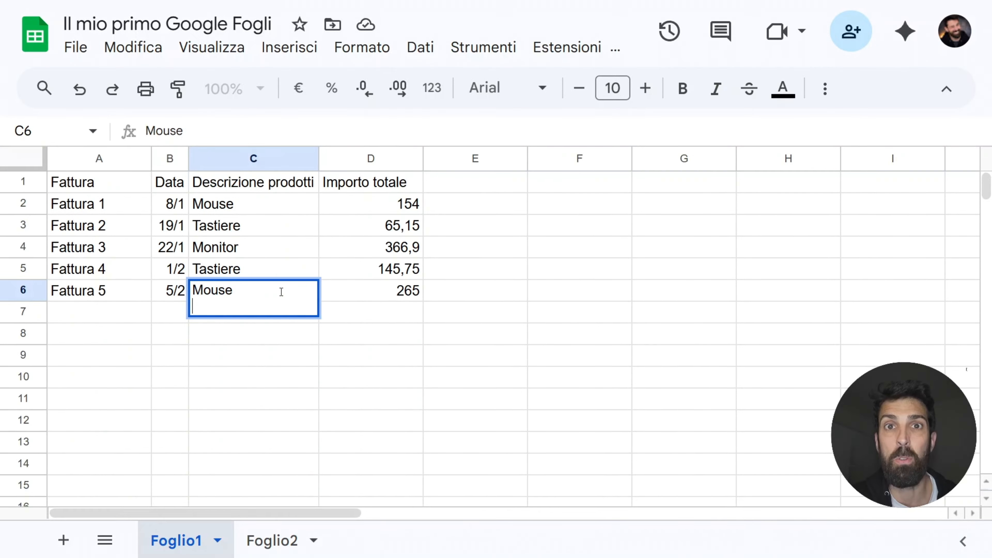
{"action": "type", "text": "Monitor"}
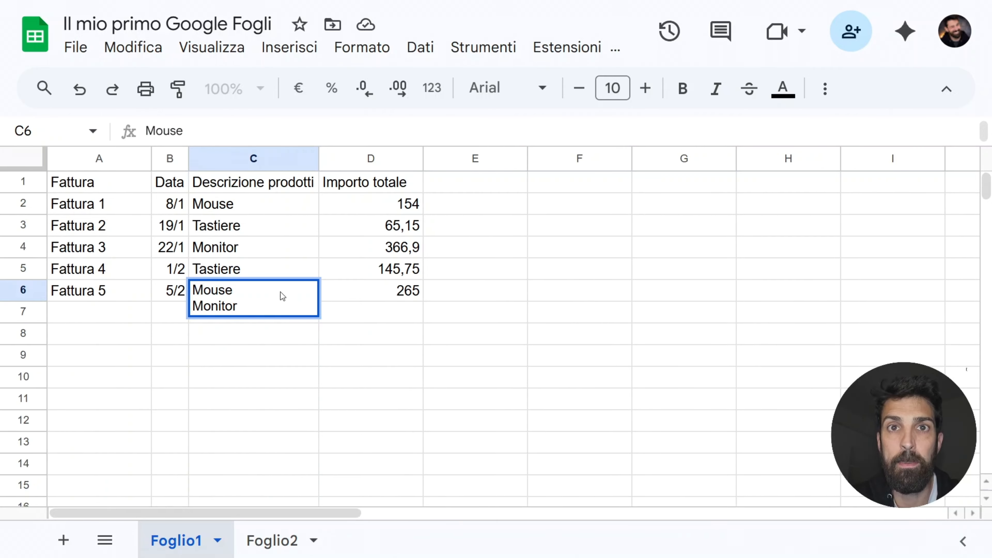
{"action": "key", "text": "Return"}
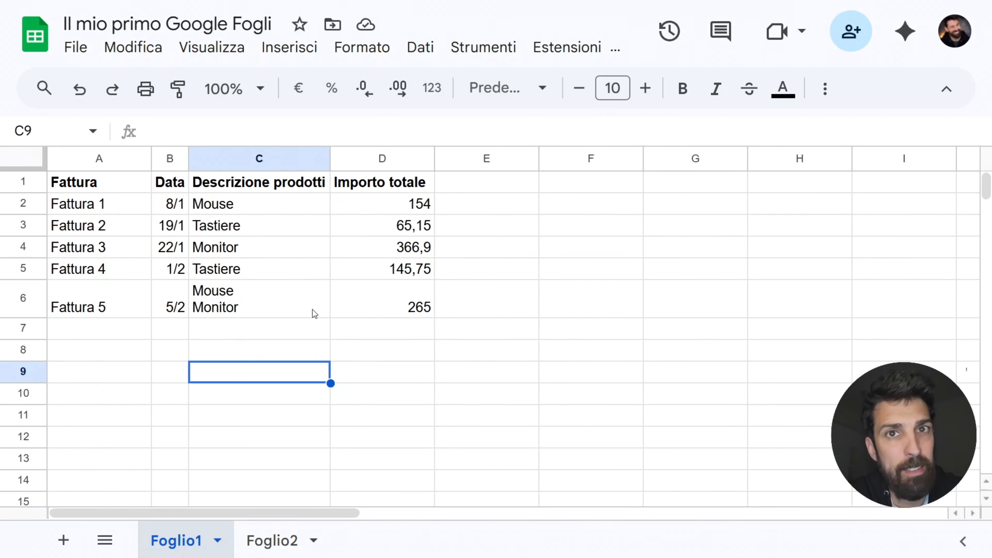
Autofill the numbered invoice series from Fattura 5 in A6 down to row 12.
{"action": "left_click", "coordinate": [98, 301]}
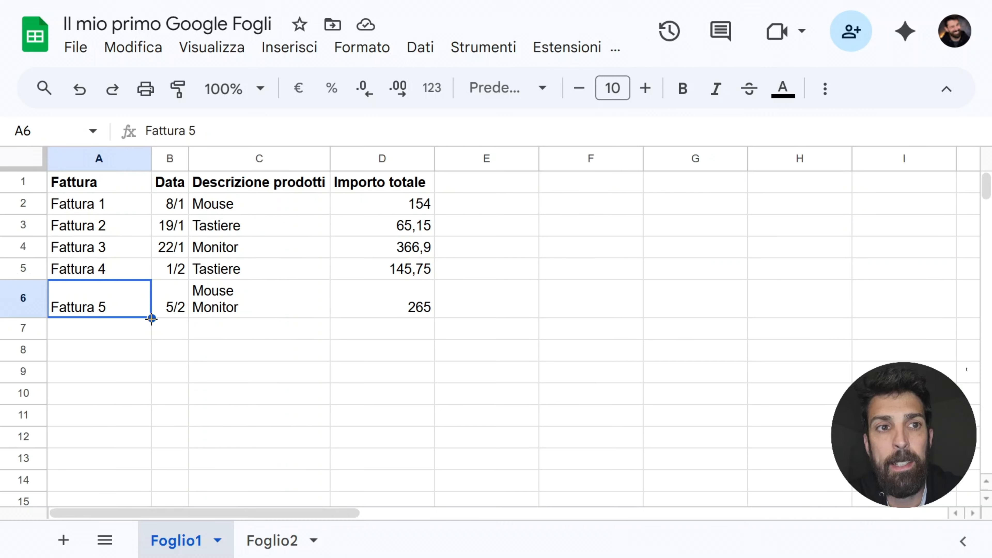
{"action": "left_click_drag", "start_coordinate": [152, 319], "coordinate": [135, 443]}
{"action": "left_click", "coordinate": [259, 371]}
Autofill consecutive dates from B6 down to row 12 and select the filled date cells.
{"action": "left_click", "coordinate": [172, 301]}
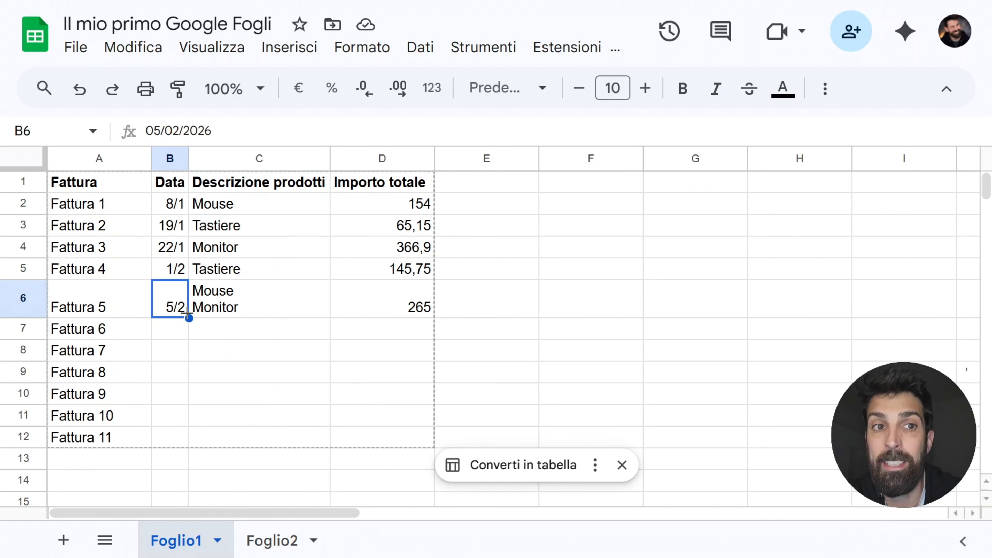
{"action": "left_click_drag", "start_coordinate": [188, 318], "coordinate": [189, 437]}
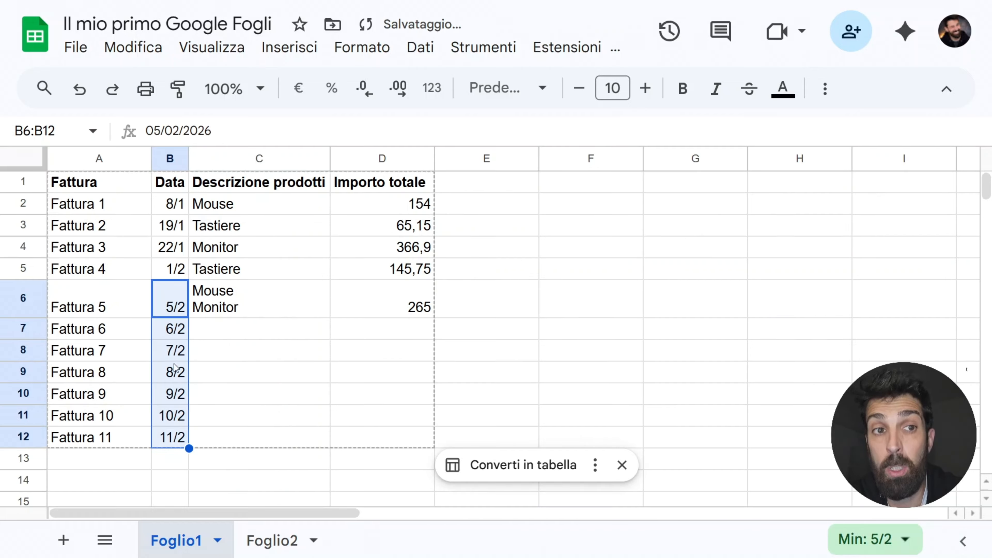
{"action": "key", "text": "Down"}
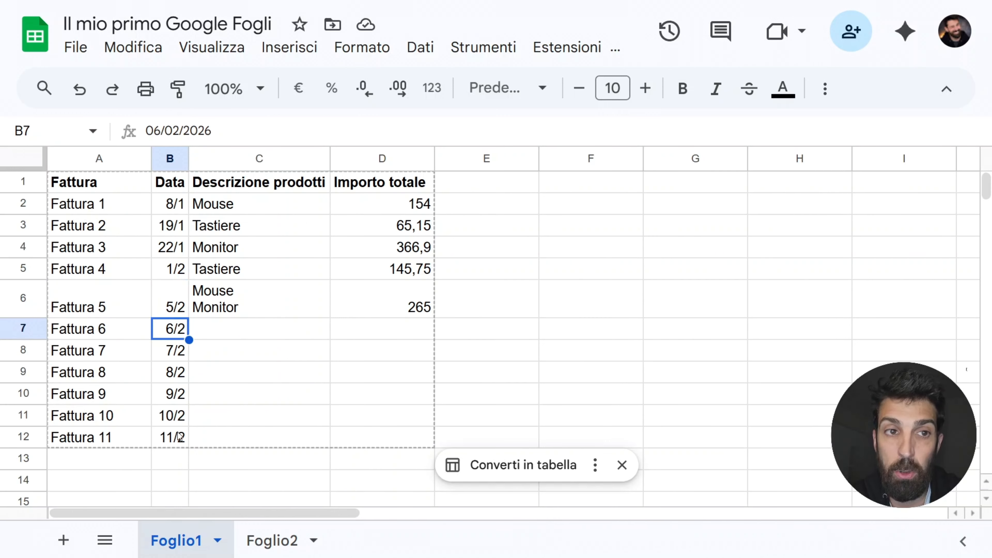
{"action": "left_click_drag", "start_coordinate": [177, 439], "coordinate": [174, 361]}
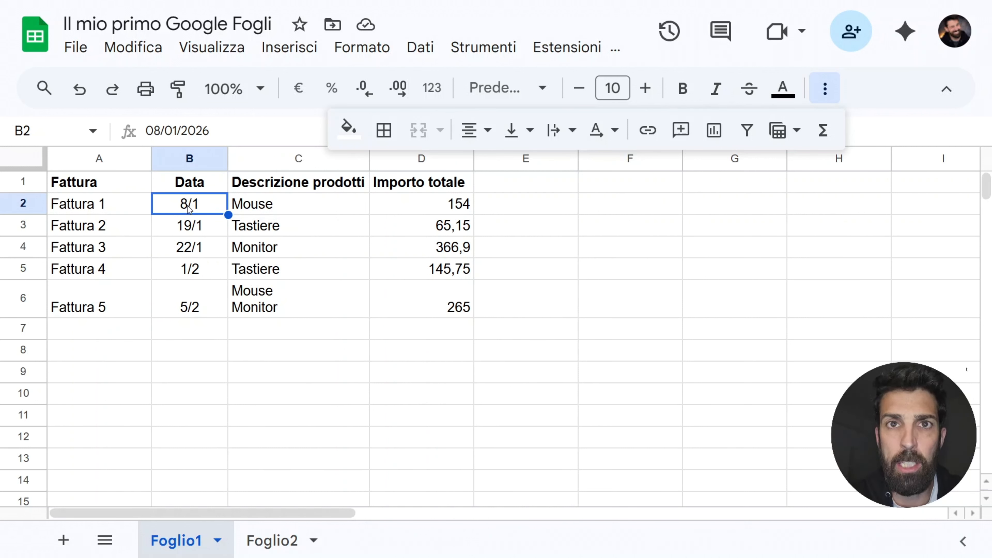
Apply the Data (date) number format to the whole Data column, and open the day options among the custom date formats.
{"action": "left_click", "coordinate": [190, 291]}
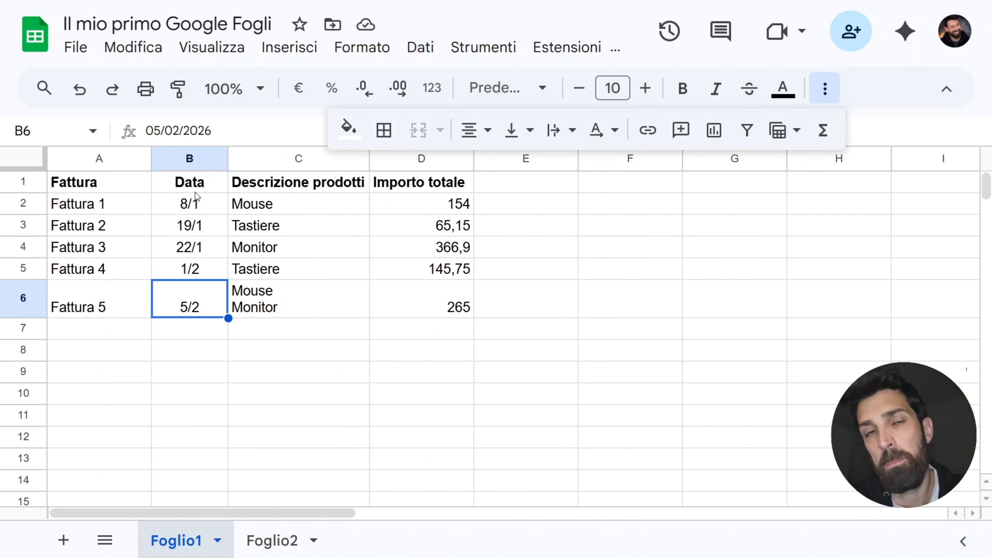
{"action": "left_click", "coordinate": [189, 158]}
{"action": "left_click", "coordinate": [361, 47]}
{"action": "mouse_move", "coordinate": [495, 131]}
{"action": "scroll", "coordinate": [855, 291], "scroll_direction": "up", "scroll_amount": 3}
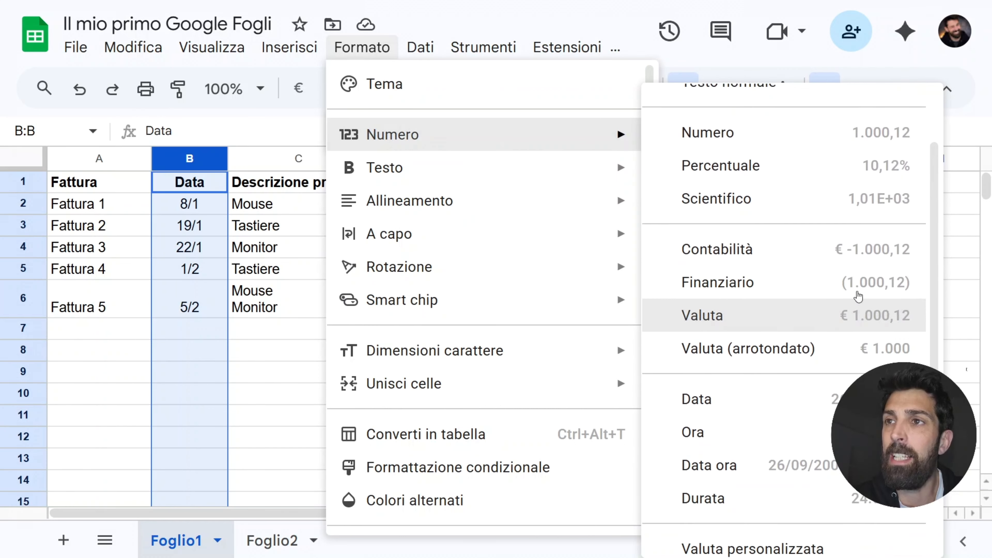
{"action": "scroll", "coordinate": [827, 130], "scroll_direction": "down", "scroll_amount": 2}
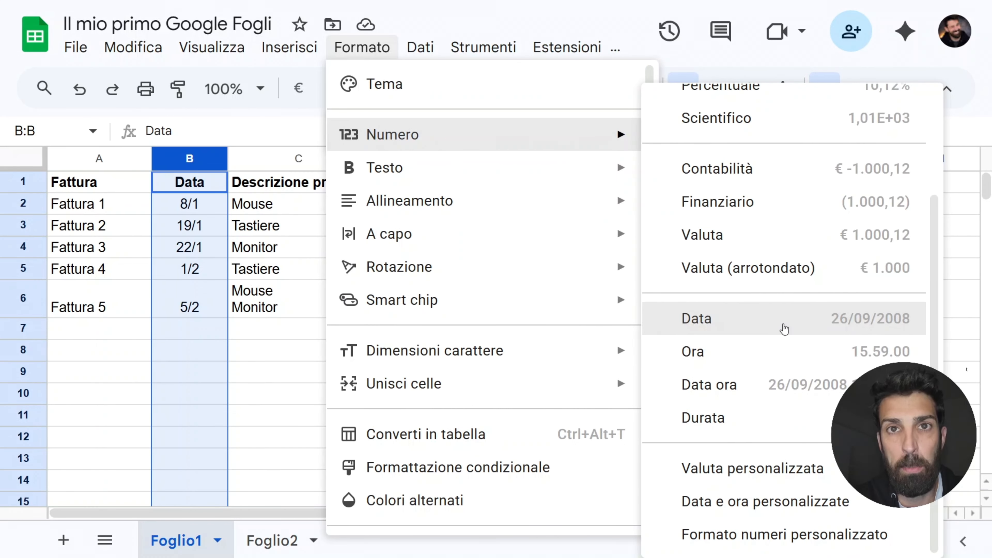
{"action": "left_click", "coordinate": [784, 329]}
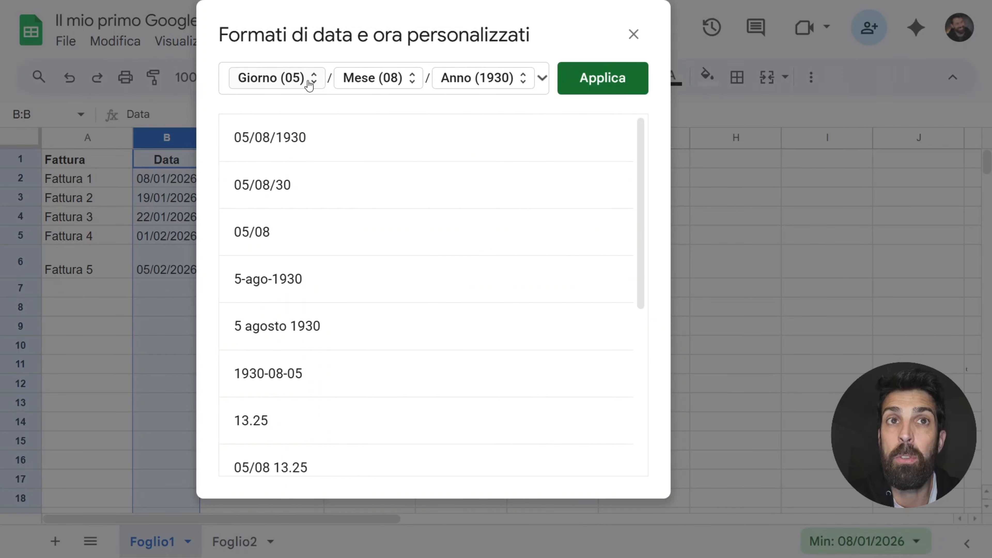
{"action": "left_click", "coordinate": [308, 82]}
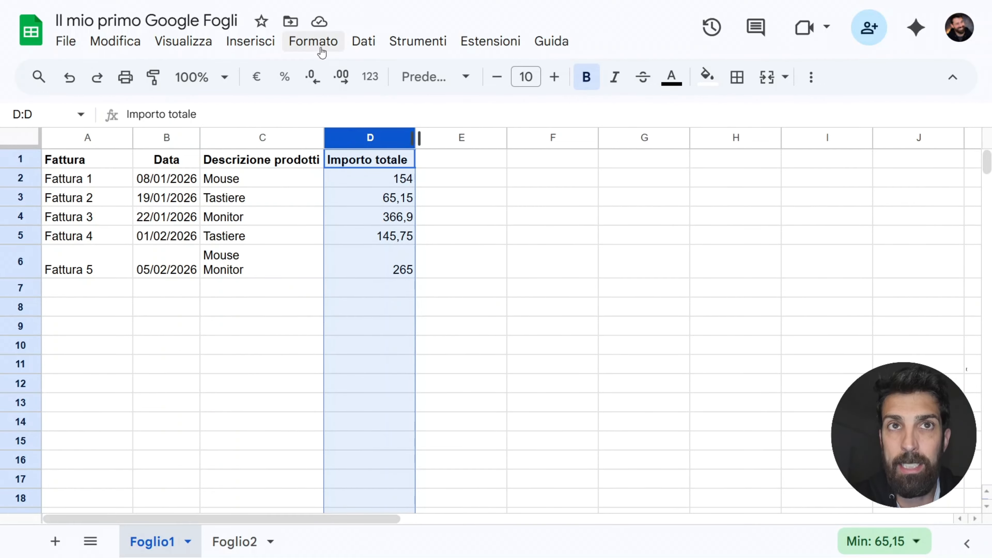
Apply the Valuta format with two decimals to the whole Importo totale column.
{"action": "left_click", "coordinate": [311, 43]}
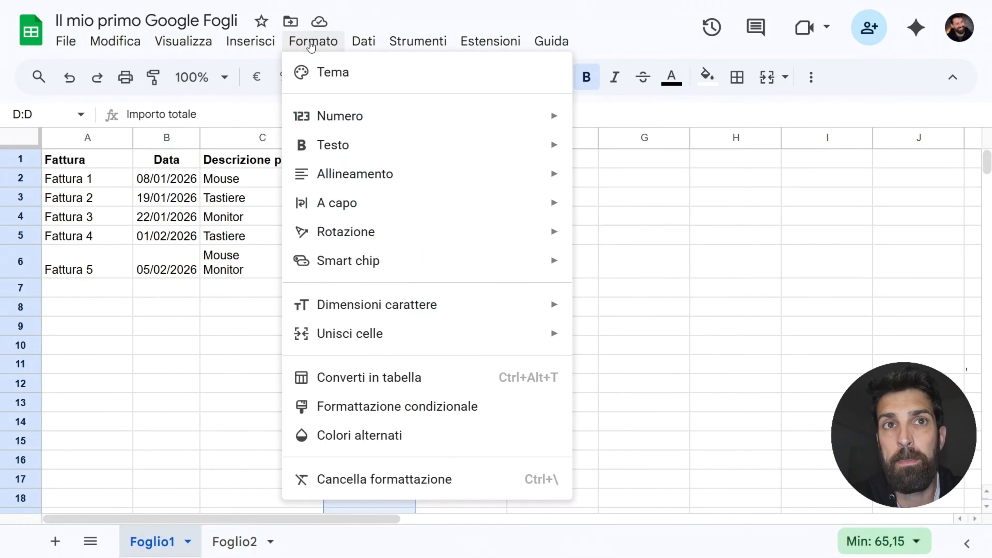
{"action": "mouse_move", "coordinate": [390, 116]}
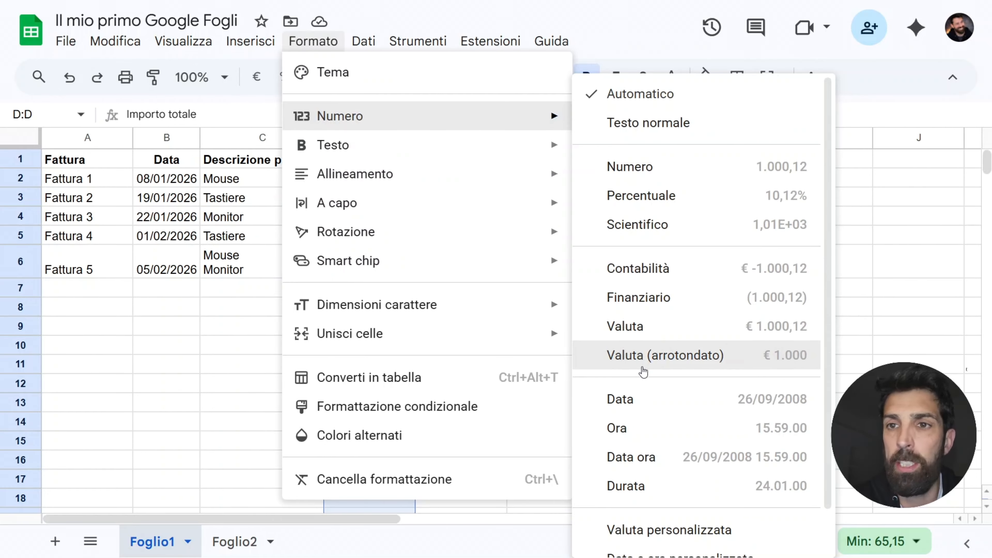
{"action": "left_click", "coordinate": [679, 327]}
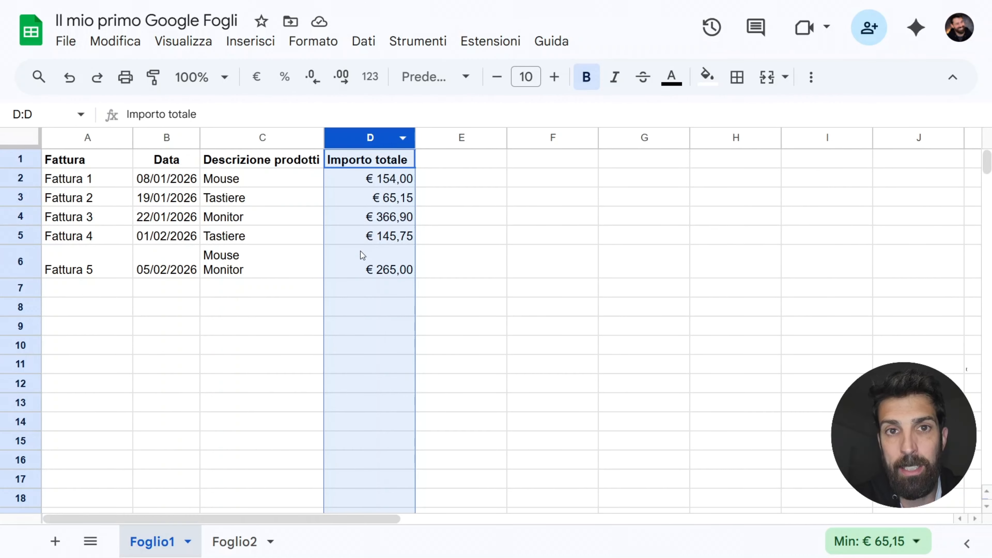
Browse the available custom currency formats for the Importo totale column.
{"action": "left_click", "coordinate": [313, 41]}
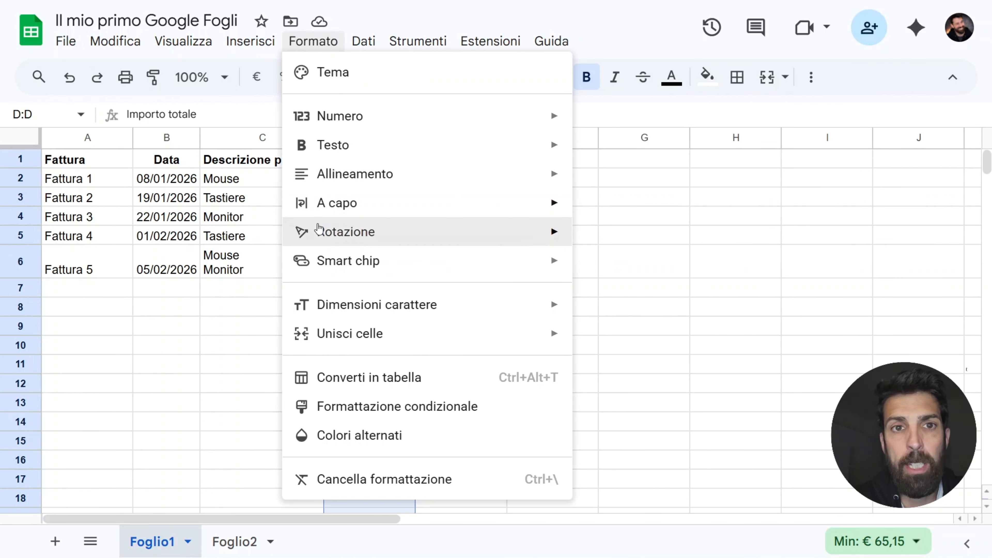
{"action": "mouse_move", "coordinate": [460, 124]}
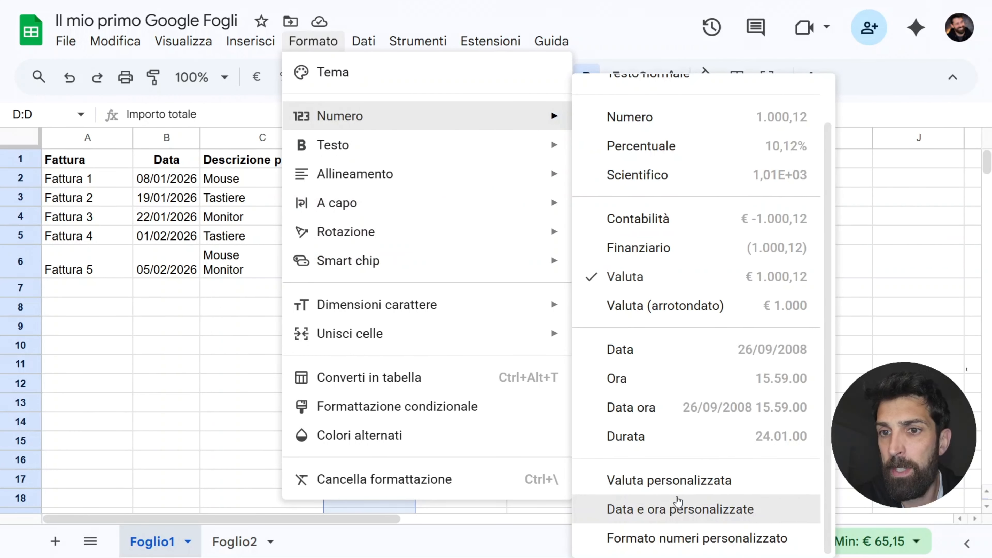
{"action": "left_click", "coordinate": [750, 487]}
{"action": "scroll", "coordinate": [378, 195], "scroll_direction": "down", "scroll_amount": 20}
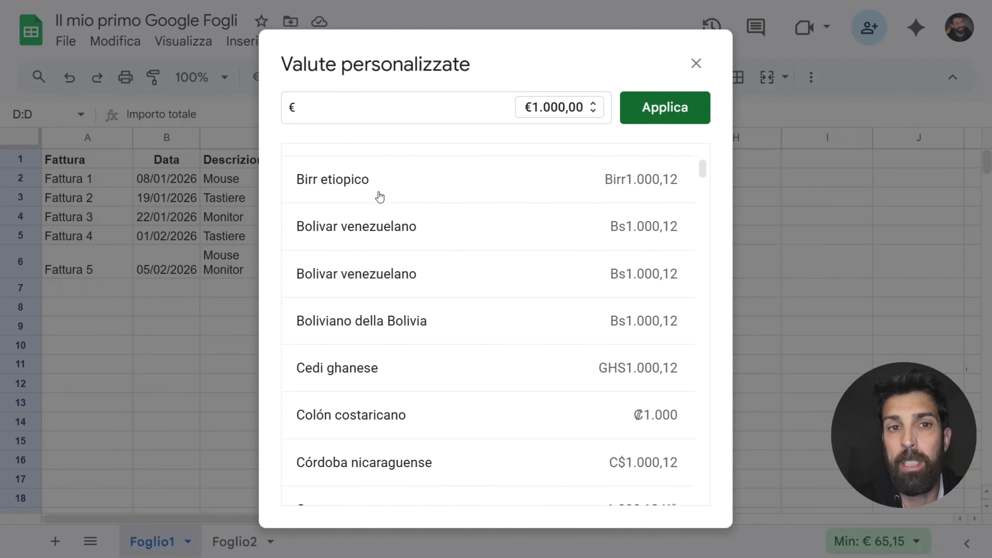
{"action": "scroll", "coordinate": [378, 196], "scroll_direction": "down", "scroll_amount": 15}
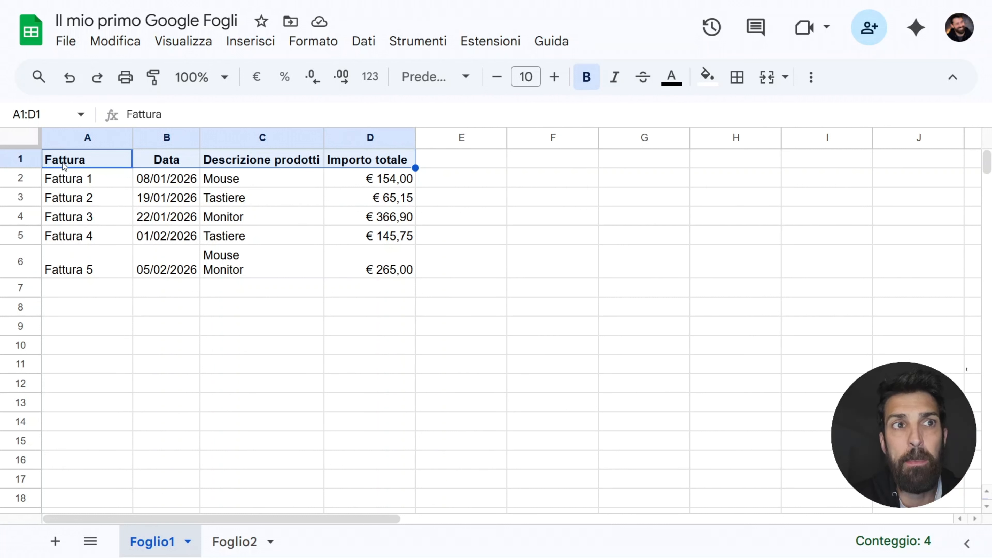
Fill the header cells A1:D1 with grey.
{"action": "left_click", "coordinate": [700, 82]}
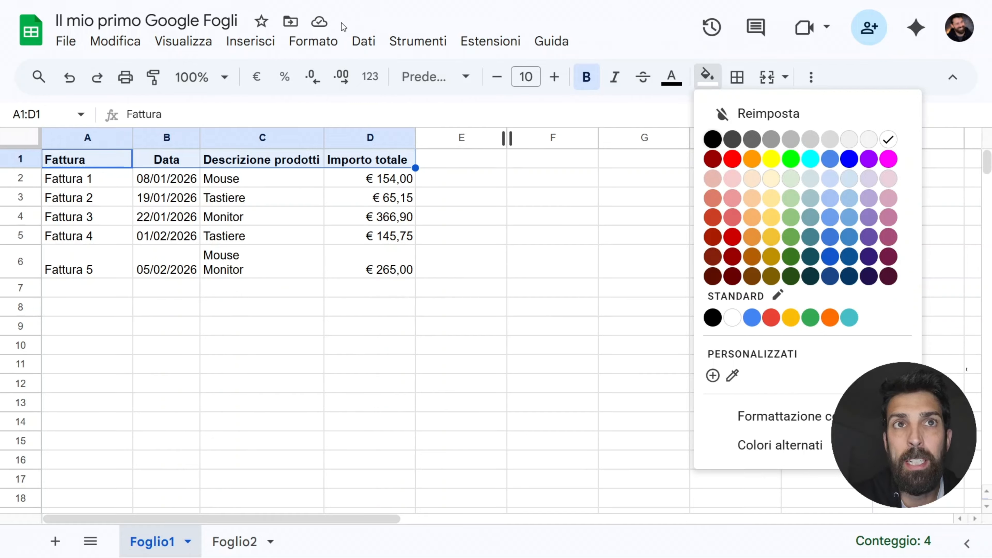
{"action": "left_click", "coordinate": [789, 140]}
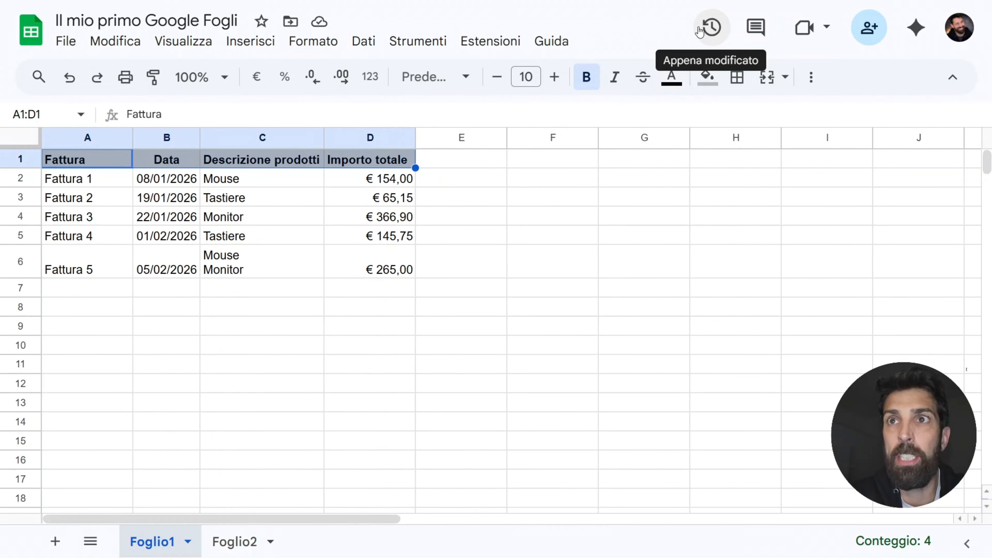
Open the spreadsheet's version history.
{"action": "left_click", "coordinate": [712, 27]}
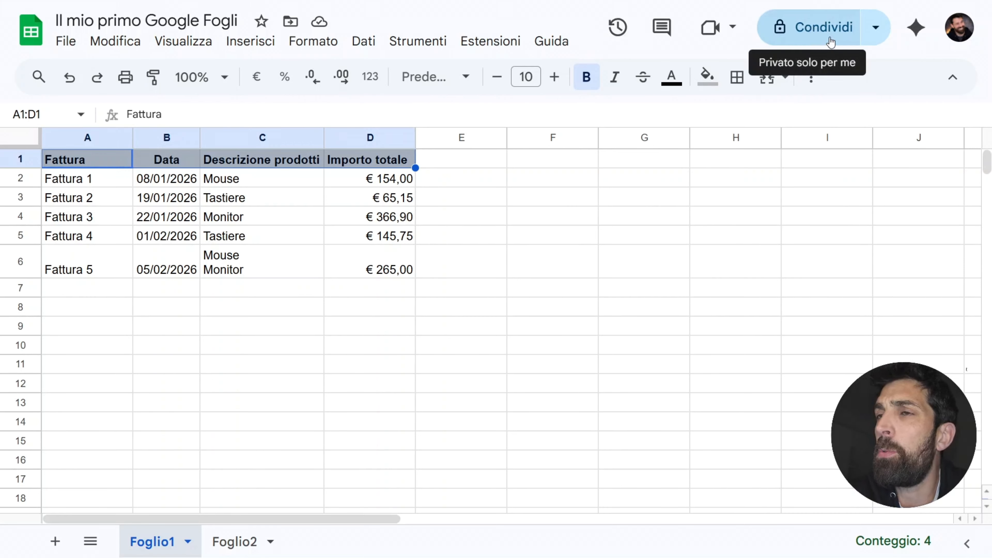
Set up sharing of the spreadsheet with the colleague's e-mail address, assigning the Editor role.
{"action": "left_click", "coordinate": [824, 27]}
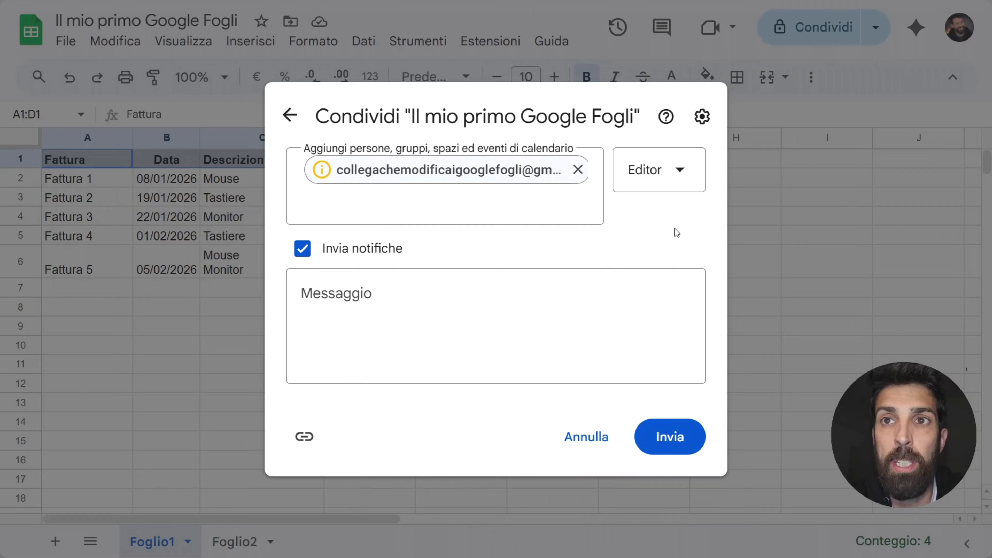
{"action": "left_click", "coordinate": [634, 187]}
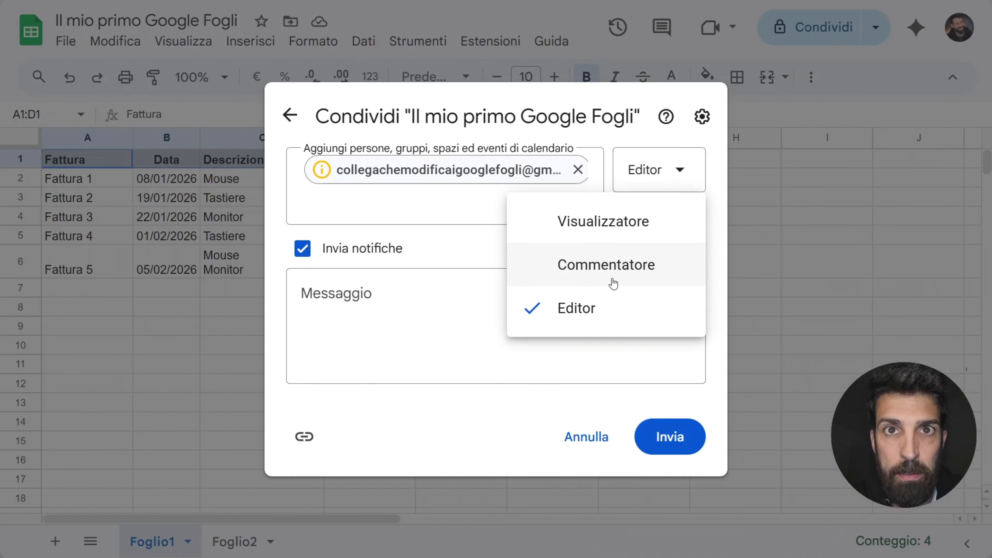
{"action": "left_click", "coordinate": [553, 319]}
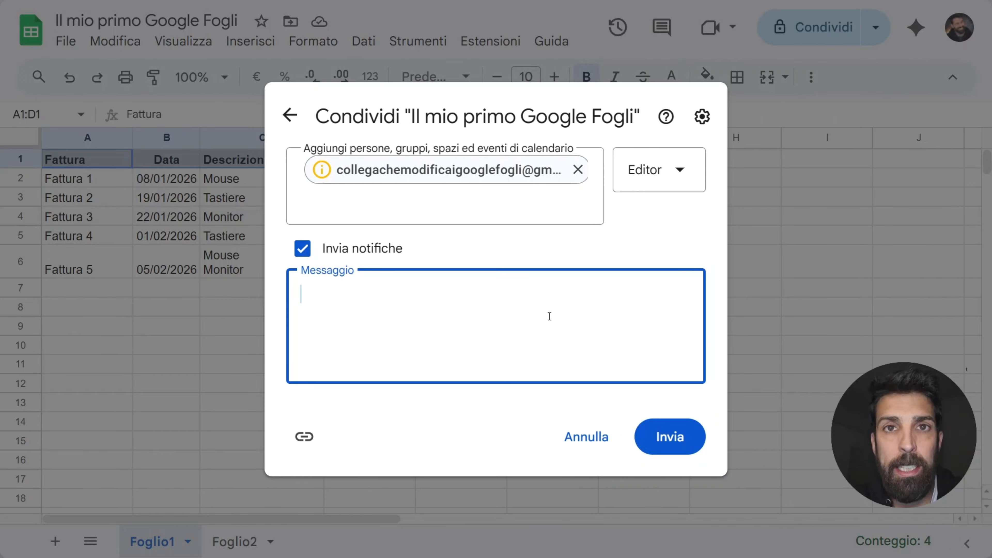
Write the sharing message "TI mando il Google Fogli delle fatture di quest'anno!" and copy the spreadsheet's link.
{"action": "type", "text": "TI mando il Google Fogli delle fatture di quest'anno!"}
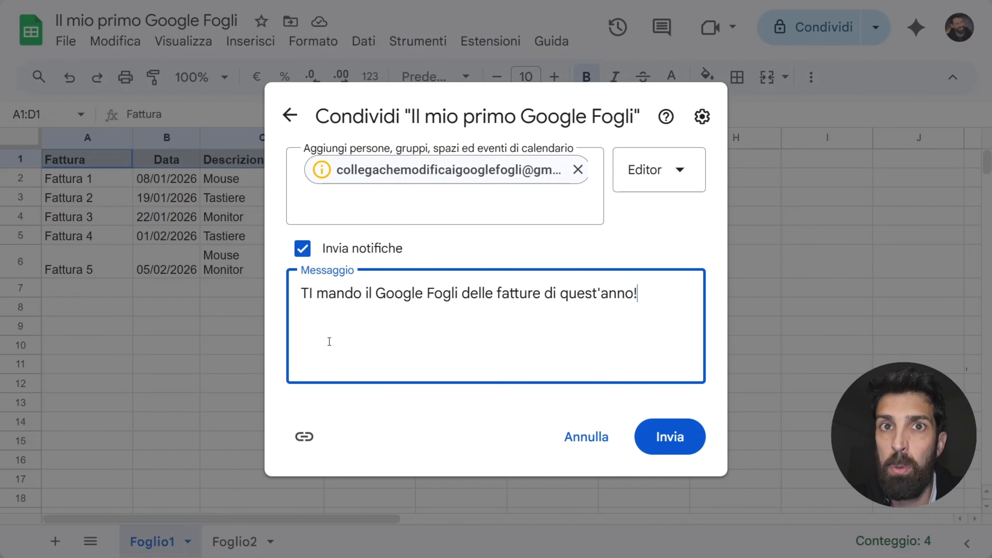
{"action": "left_click", "coordinate": [309, 440]}
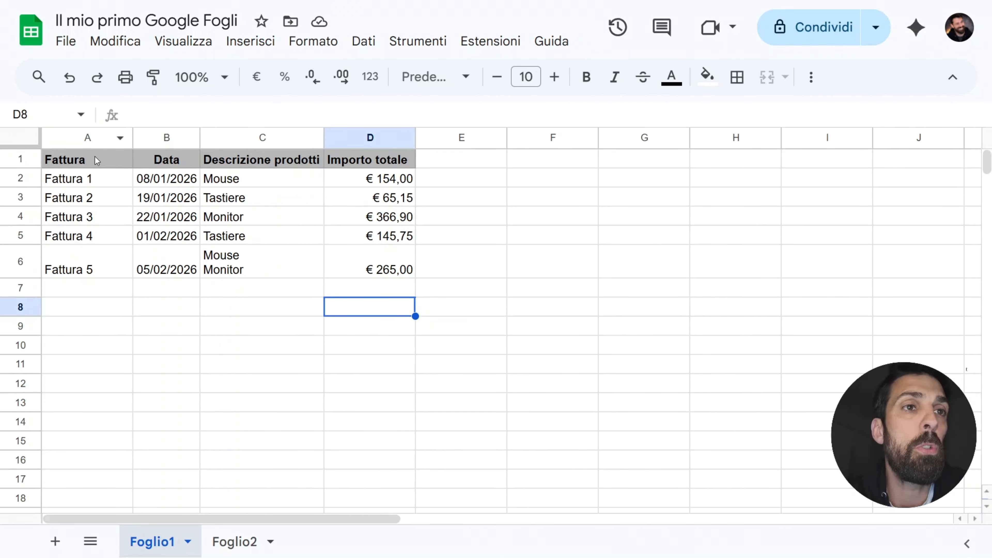
Apply borders to all cells of the invoice table in A1:D6.
{"action": "left_click_drag", "start_coordinate": [96, 161], "coordinate": [401, 268]}
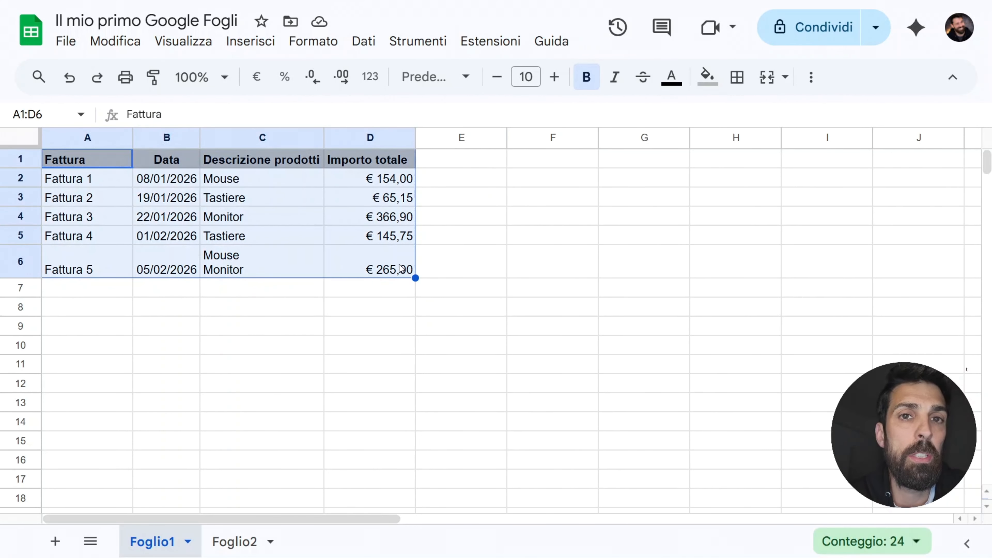
{"action": "left_click", "coordinate": [737, 77]}
{"action": "left_click", "coordinate": [739, 106]}
{"action": "left_click", "coordinate": [167, 307]}
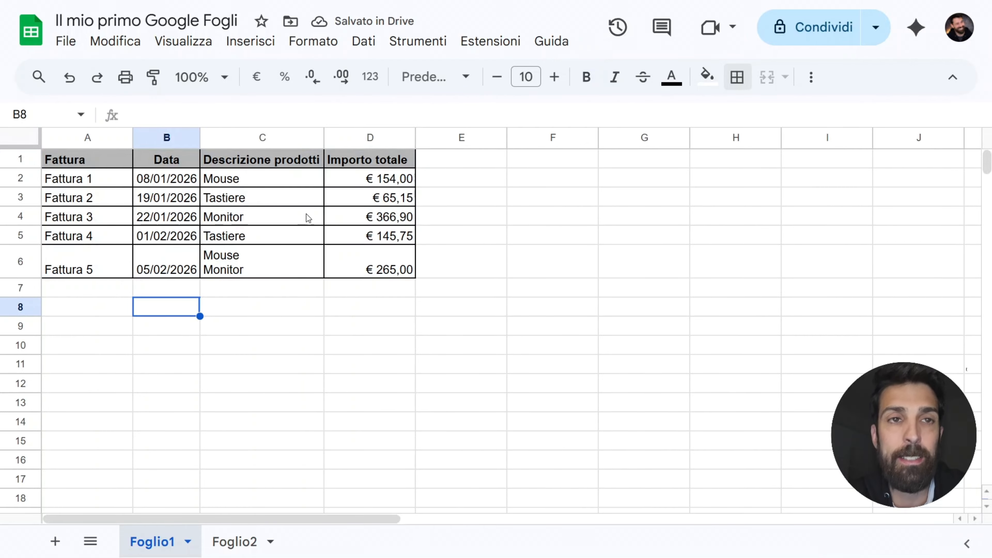
{"action": "left_click", "coordinate": [261, 198]}
{"action": "left_click", "coordinate": [88, 180]}
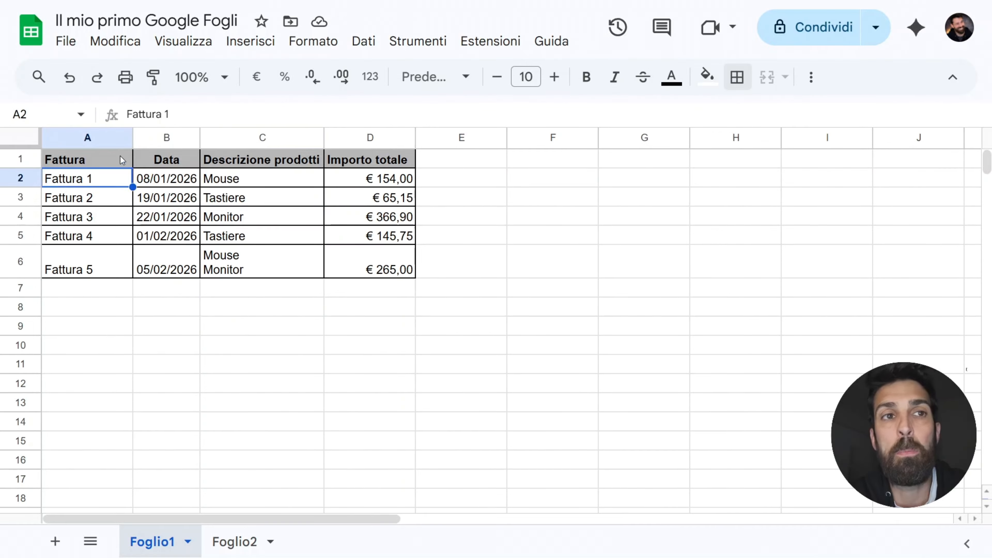
{"action": "left_click", "coordinate": [129, 325]}
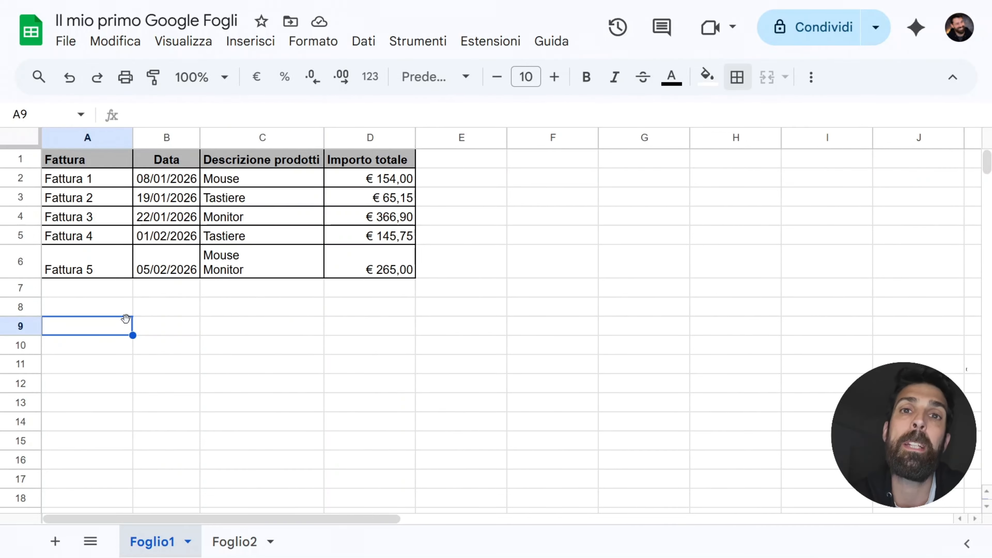